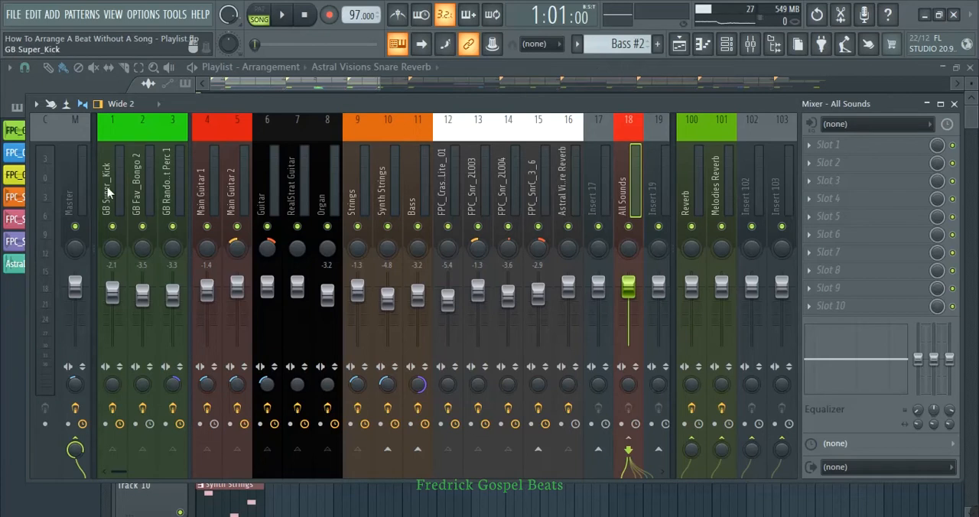
Inspect the effects and routing of the bongo, percussion and two main guitar tracks in the mixer.
click(137, 191)
click(167, 193)
click(139, 188)
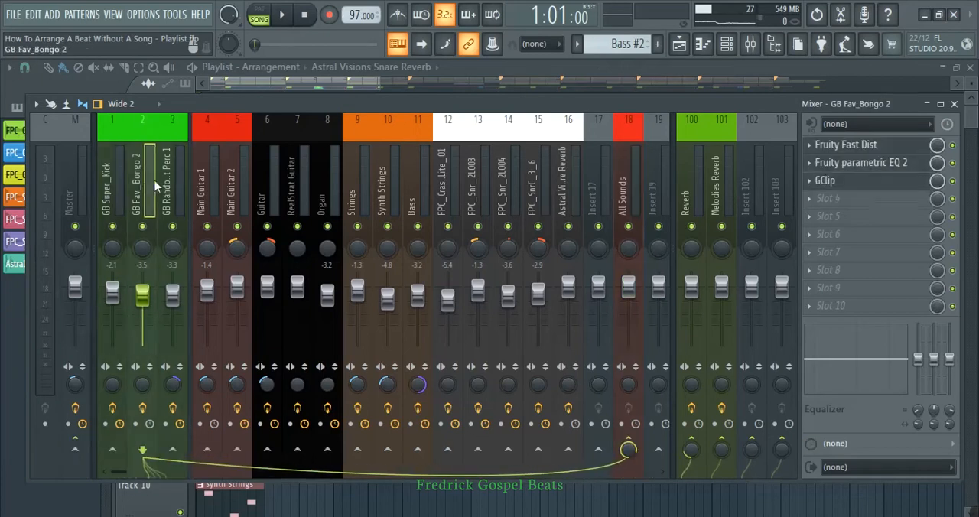
click(204, 182)
click(237, 177)
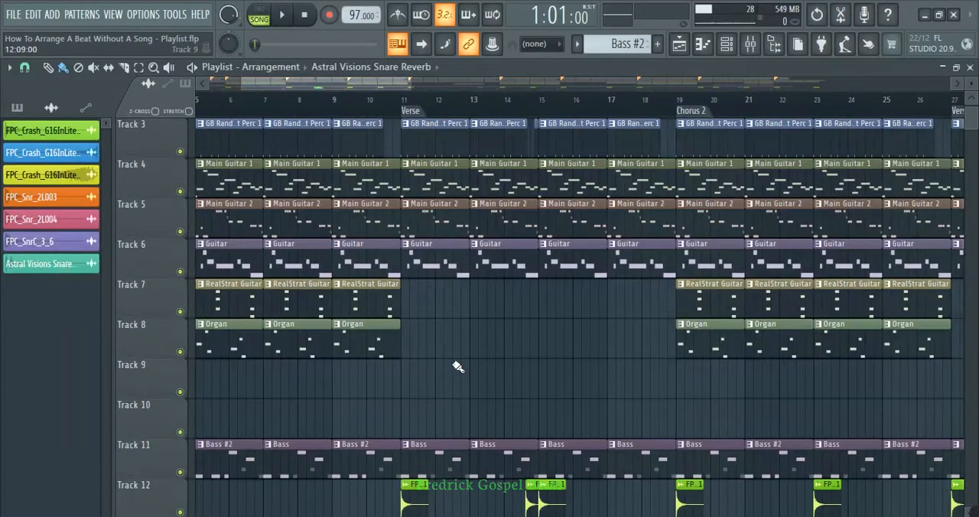
Place the FLS_SpokenWord 001 clip on Track 10 just after the Verse marker and play that section.
scroll(457, 367, down, 2)
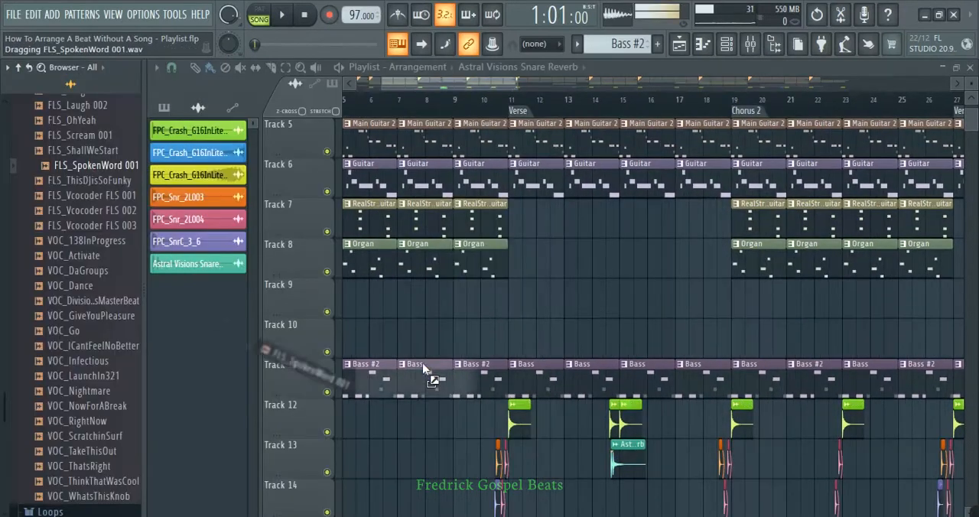
drag(422, 363, 506, 338)
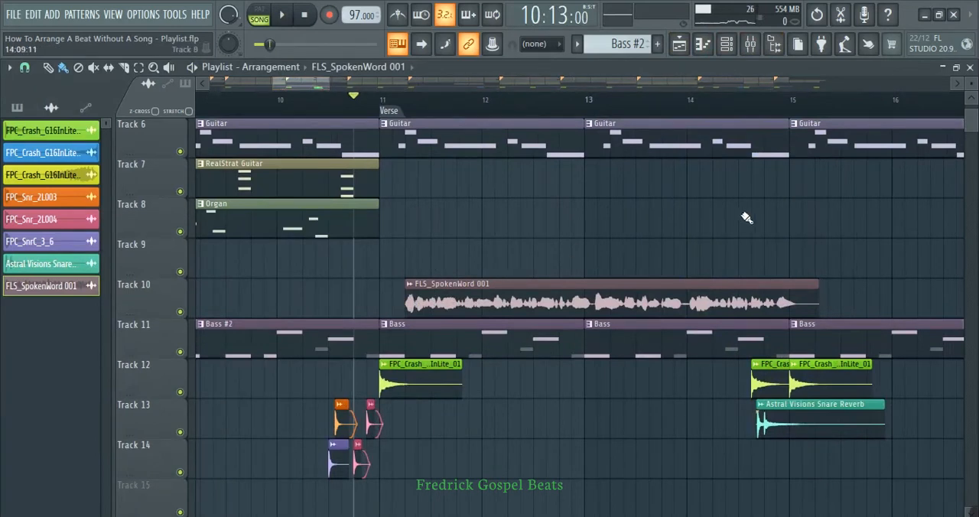
key(space)
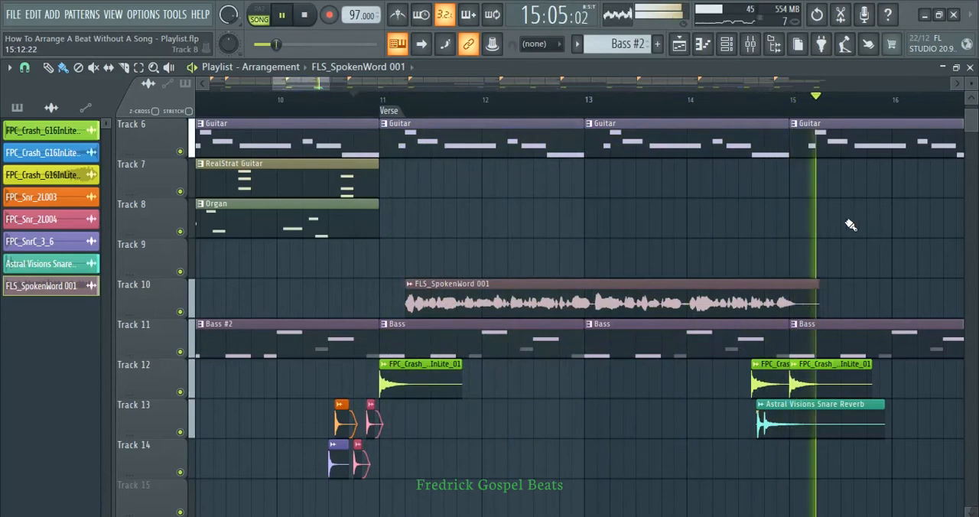
key(space)
Create an automation clip for the All Sounds mixer track's volume and copy the fader's current value.
scroll(736, 230, down, 1)
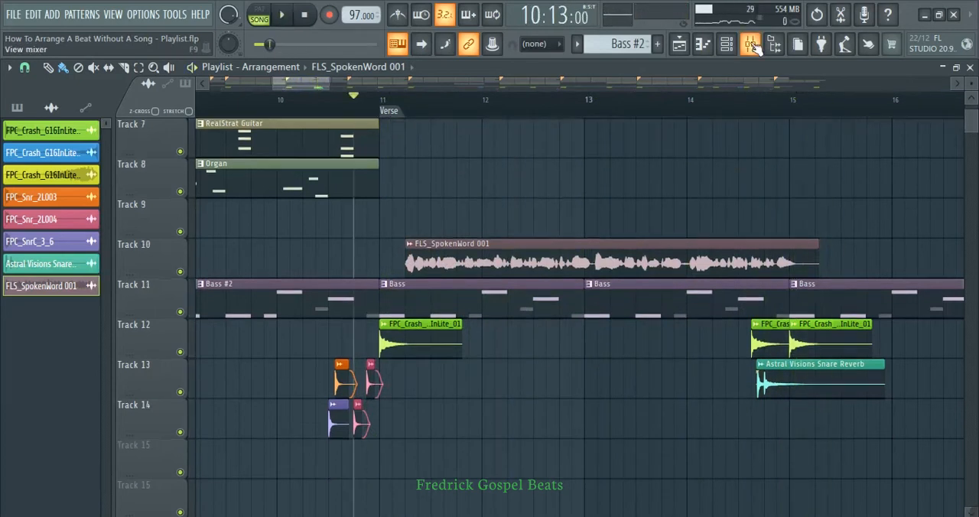
click(750, 43)
click(625, 167)
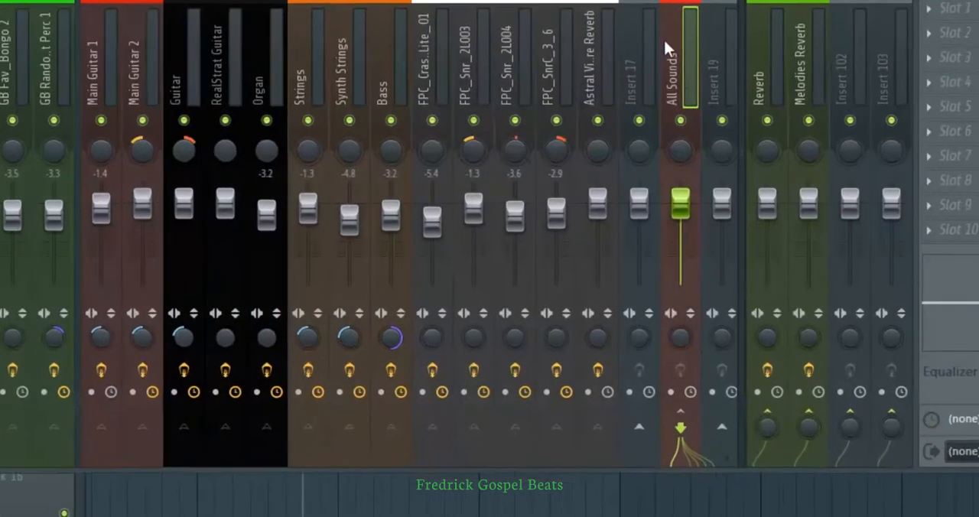
right_click(629, 286)
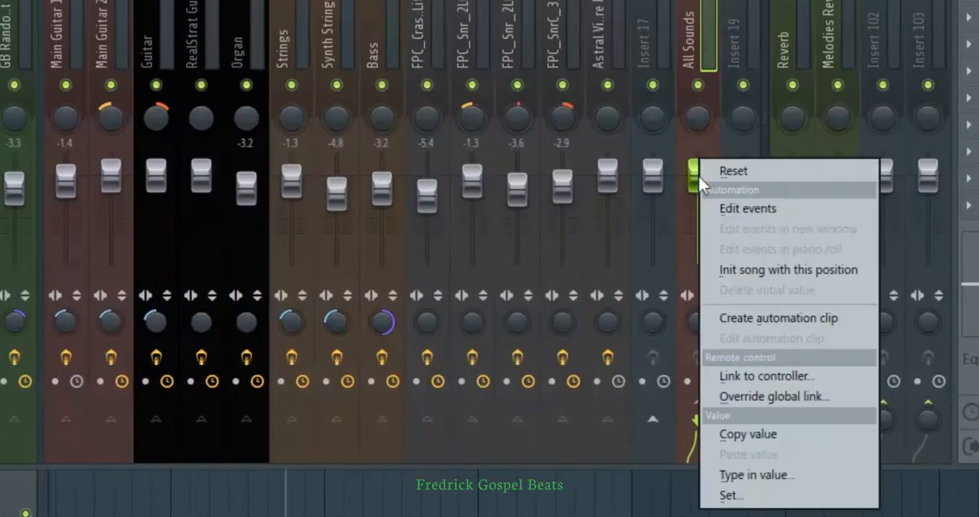
click(761, 319)
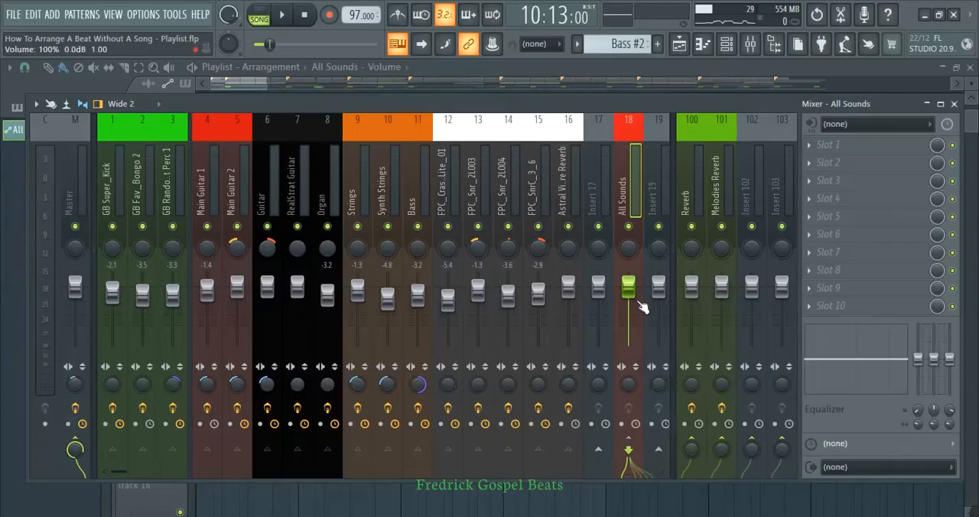
right_click(696, 174)
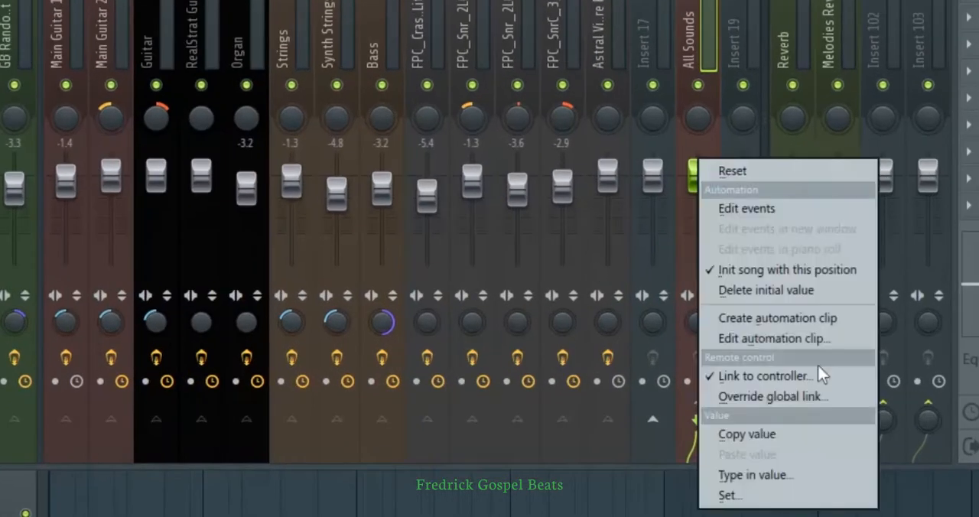
click(793, 437)
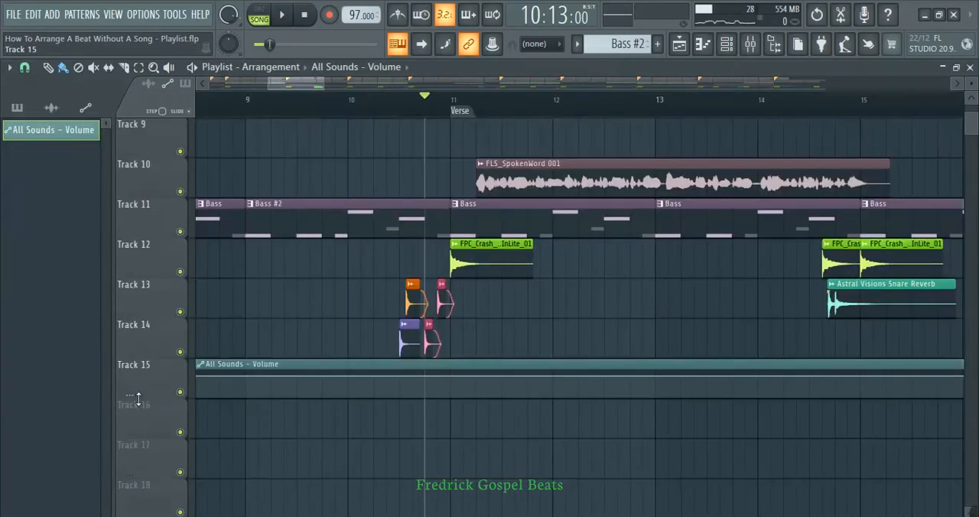
Enlarge Track 15 and add All Sounds volume automation points at bar 11 and at the start of the spoken word clip.
drag(138, 399, 144, 453)
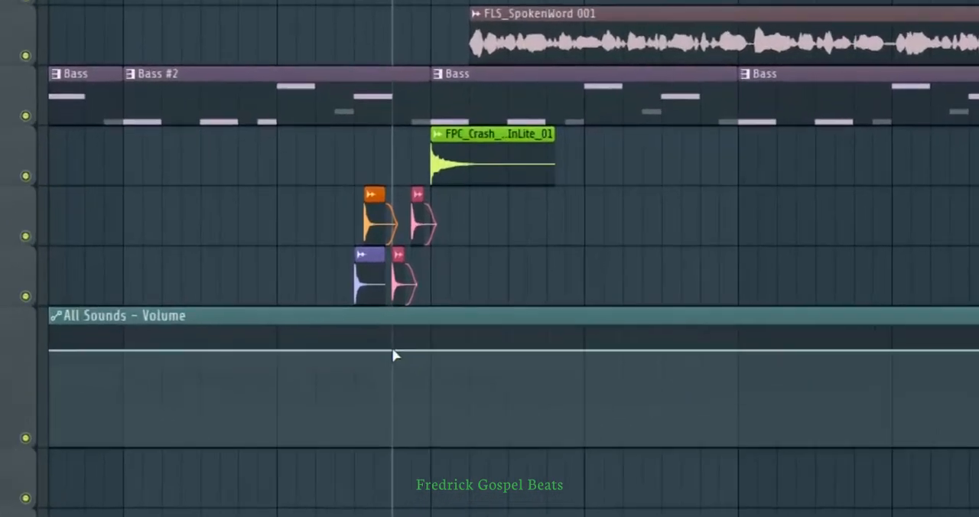
click(393, 350)
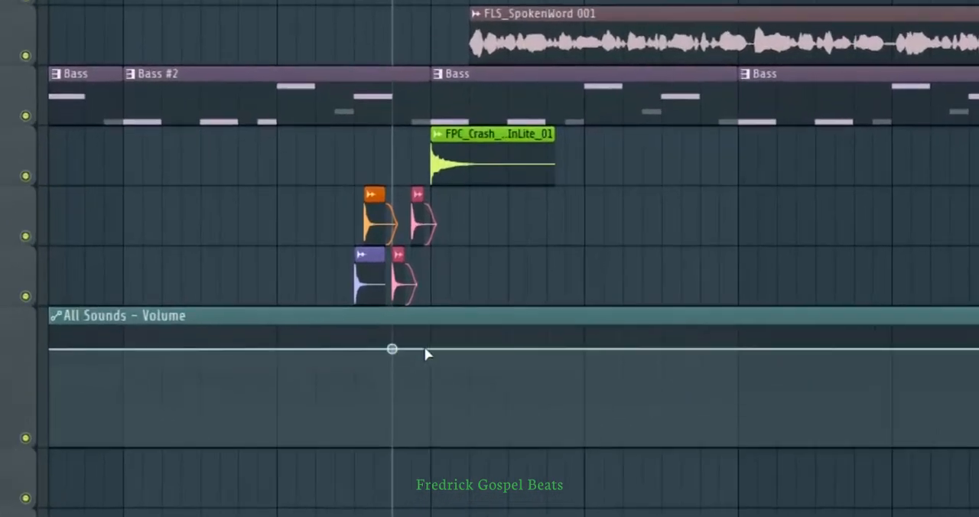
click(431, 349)
right_click(393, 350)
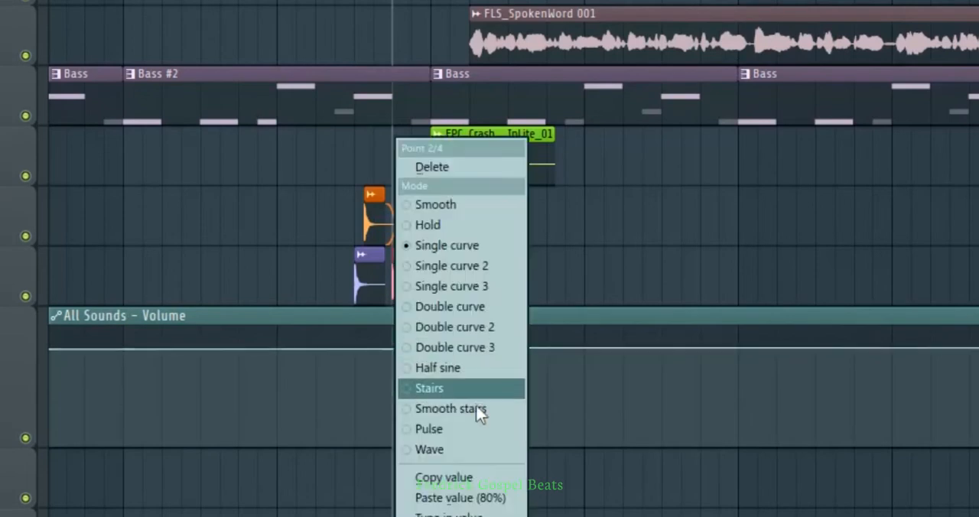
click(461, 224)
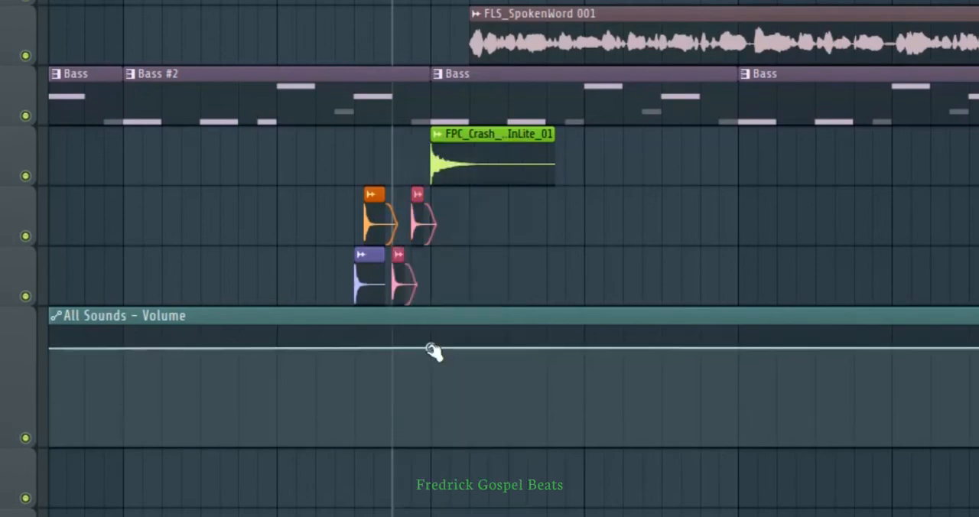
click(470, 348)
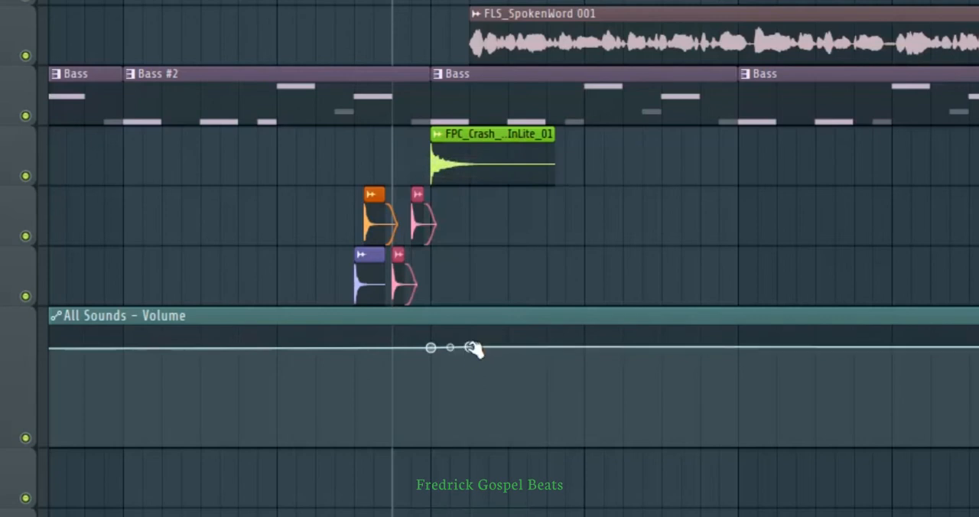
Lower the volume point at the spoken word's start and paste the copied 80% value onto the bar 11 point.
drag(472, 348, 470, 382)
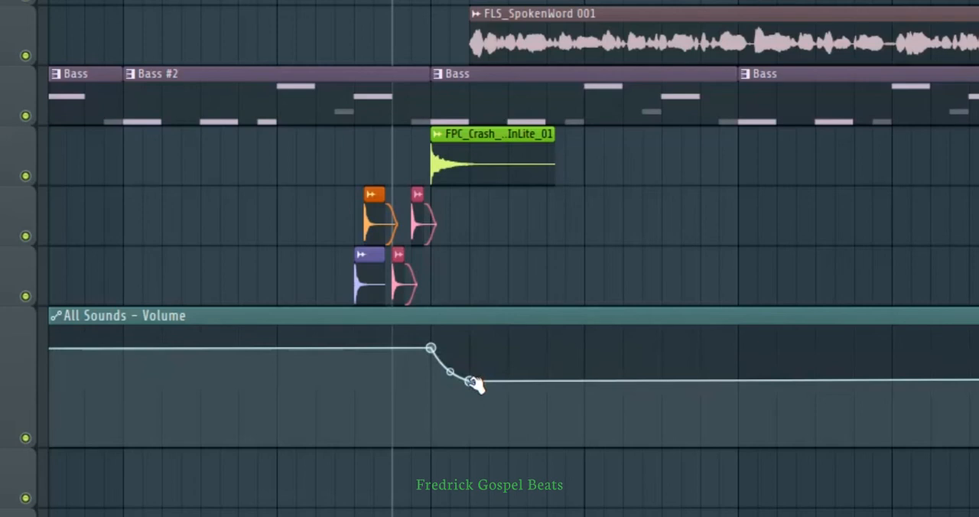
drag(470, 382, 470, 391)
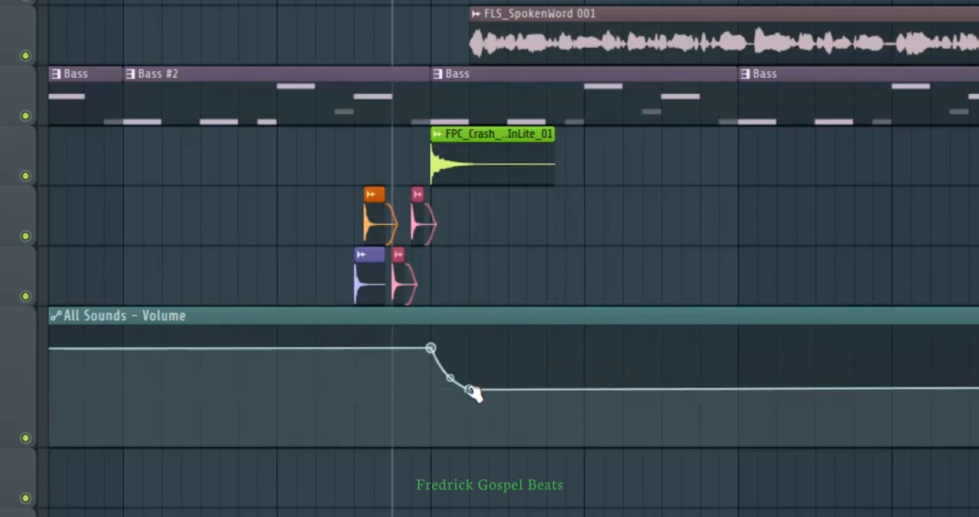
mouse_move(472, 391)
mouse_down()
mouse_move(473, 402)
mouse_move(474, 388)
mouse_up()
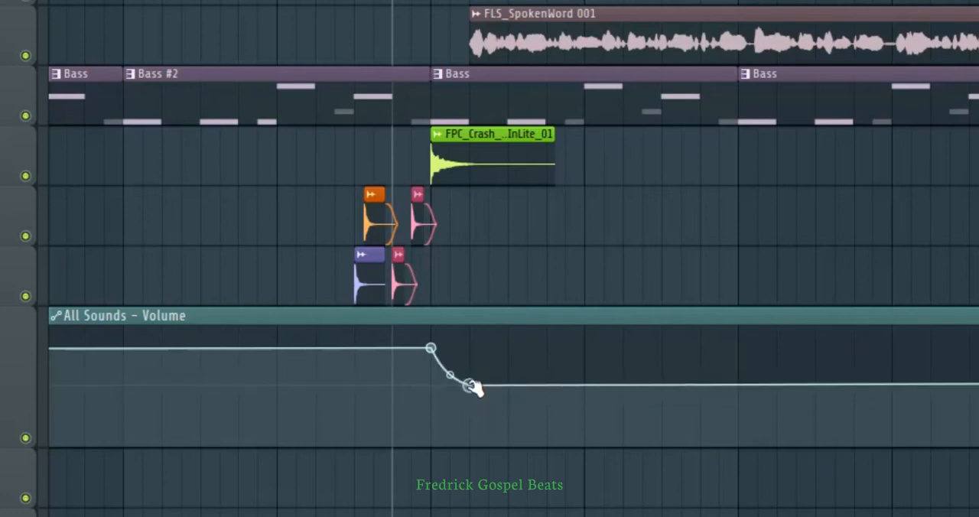
right_click(430, 349)
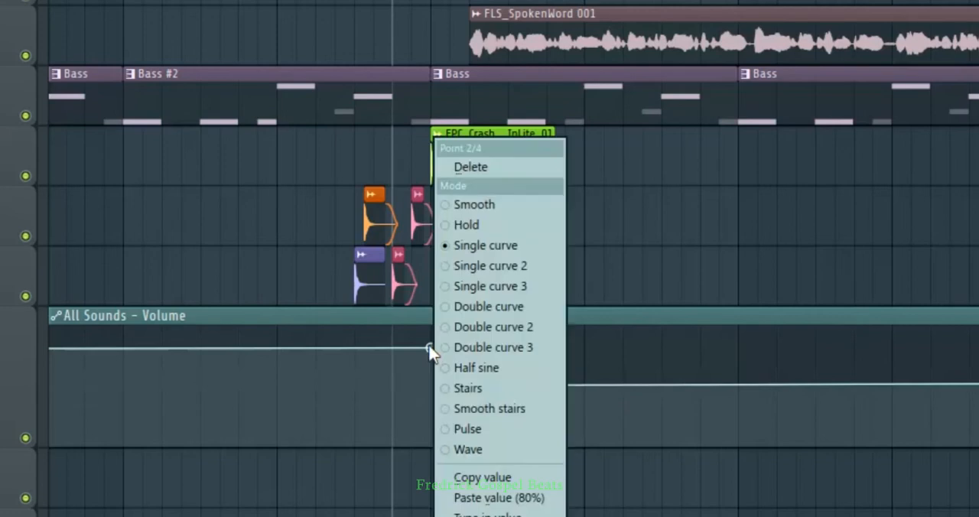
click(501, 497)
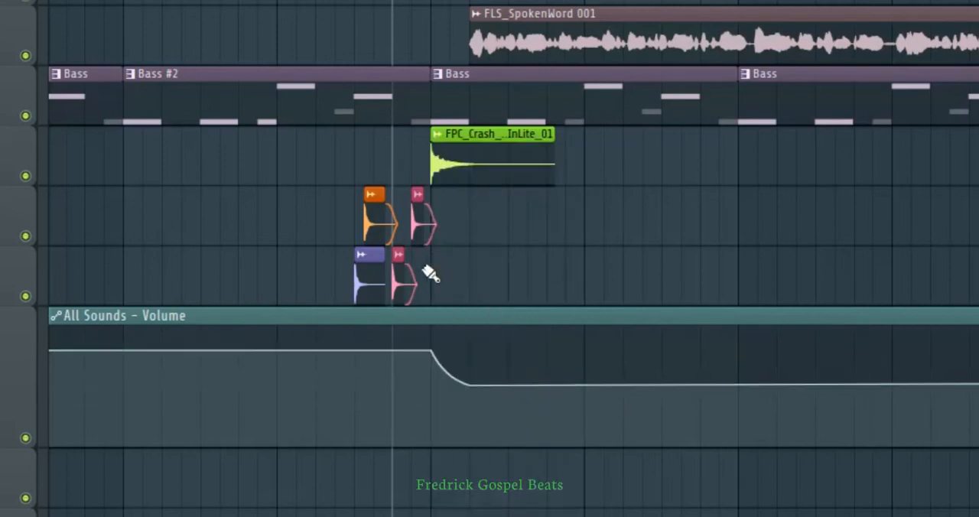
Add two more volume automation points before the verse, at bar 10 and shortly after bar 9.
click(277, 350)
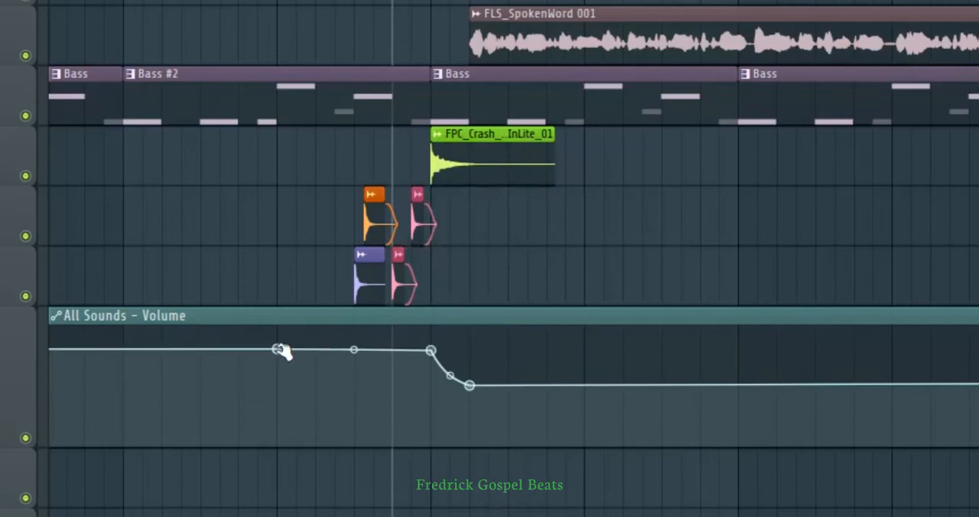
click(180, 348)
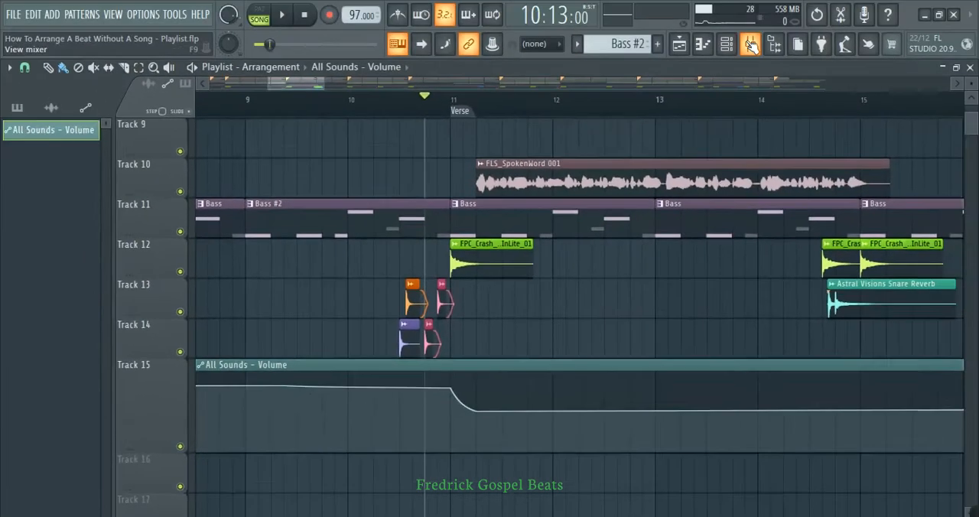
Try moving the Insert 20 volume fader in the mixer, reset it to default, and return to the playlist.
click(751, 44)
scroll(647, 207, right, 1)
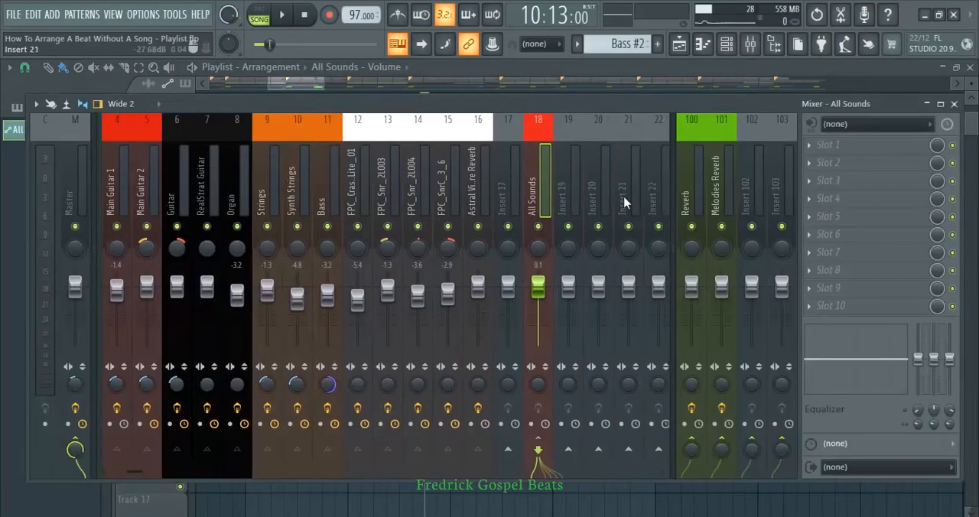
click(594, 176)
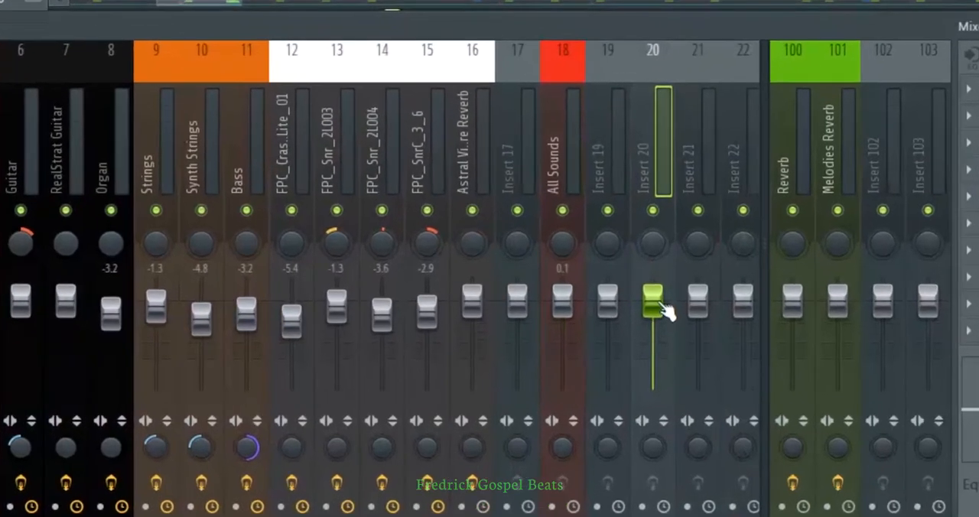
drag(598, 288, 598, 305)
drag(652, 327, 664, 294)
right_click(657, 281)
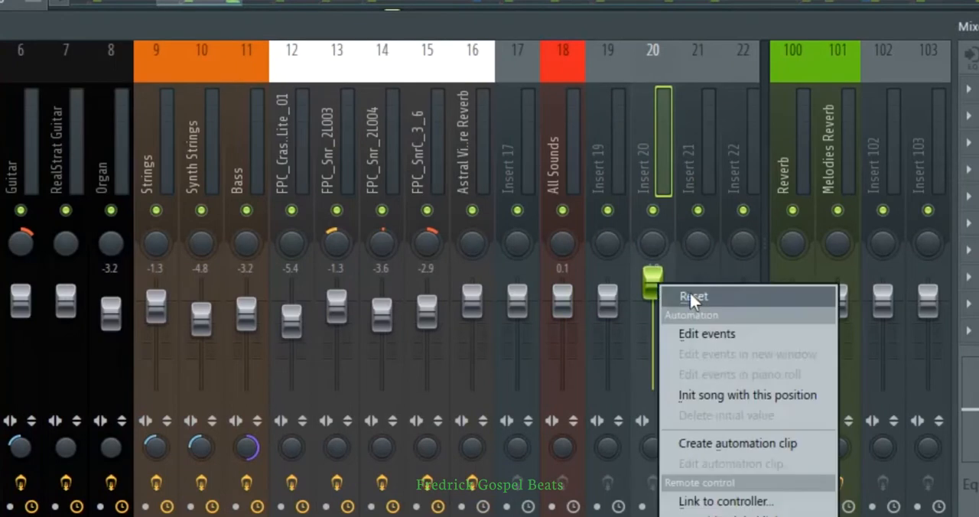
click(686, 293)
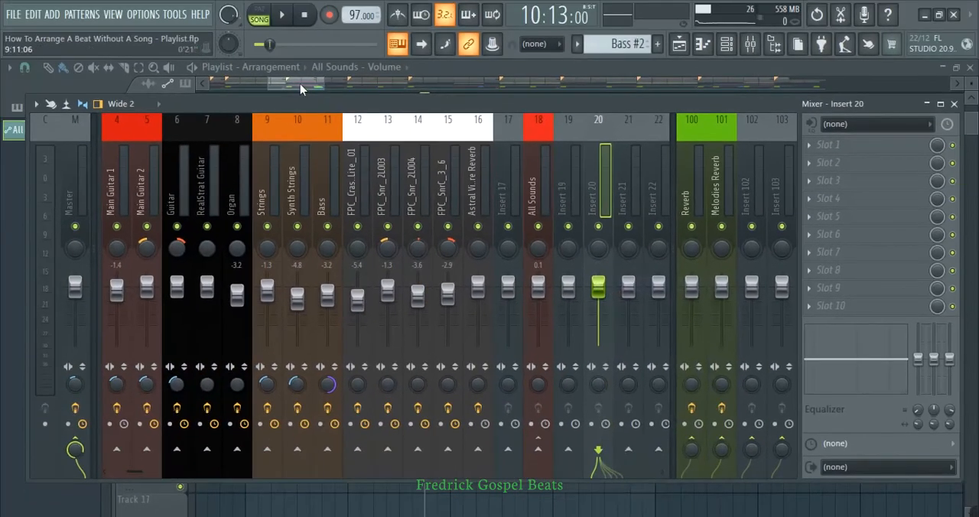
click(290, 83)
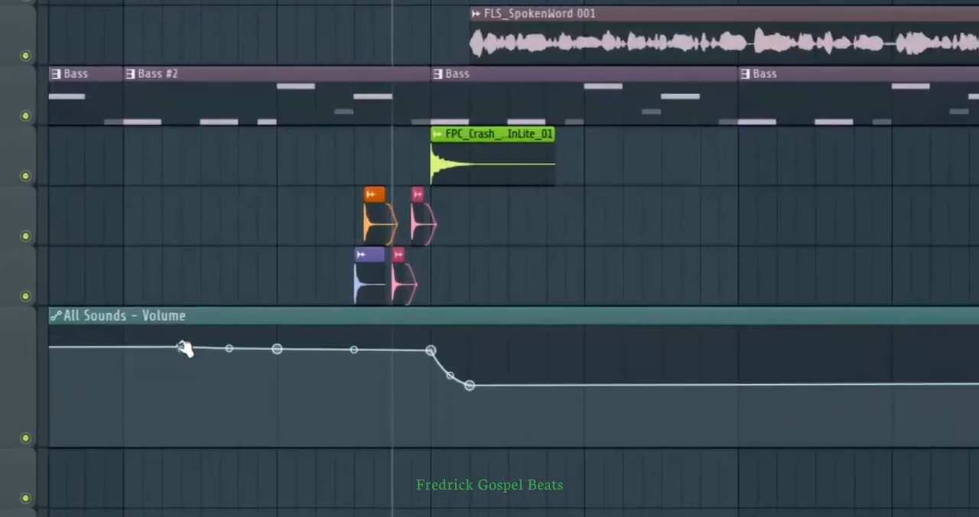
Paste the copied 80% value onto the automation point just after bar 9 and check the mixer faders.
right_click(184, 348)
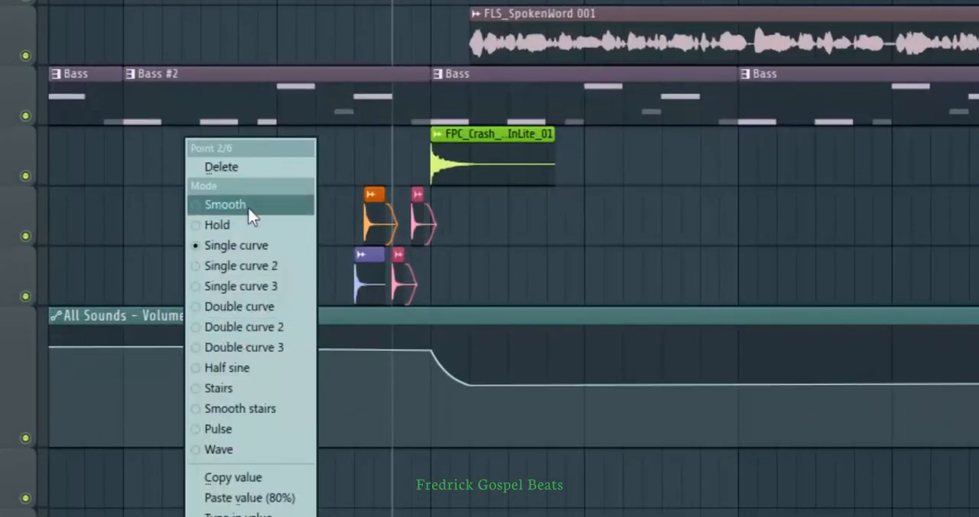
click(258, 500)
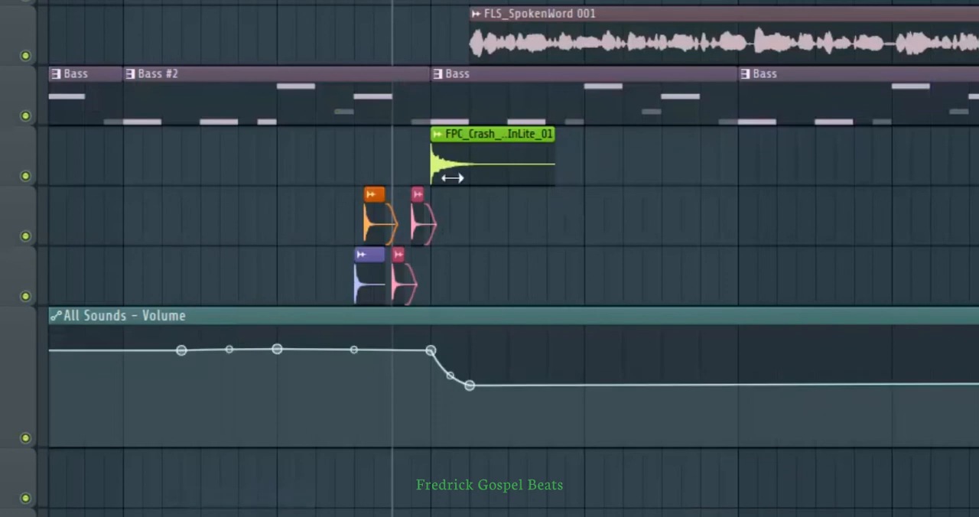
click(750, 44)
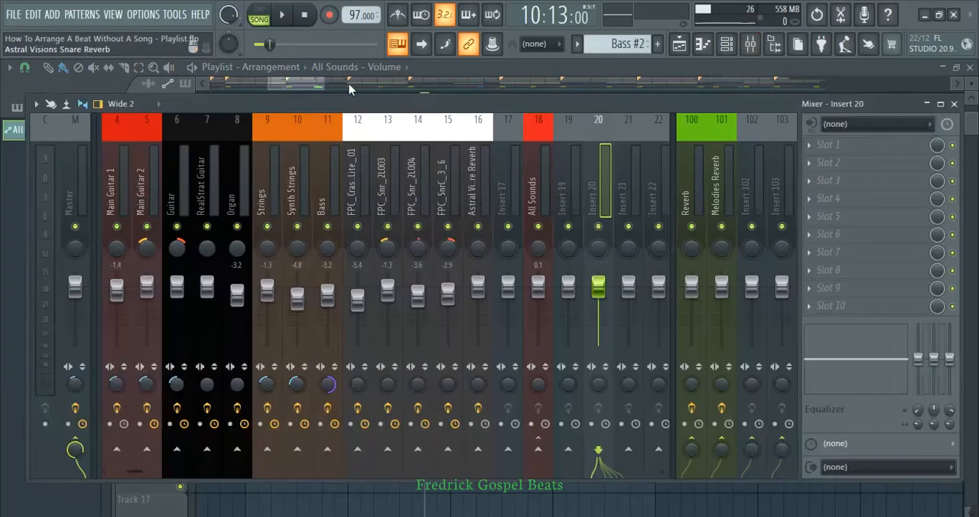
click(309, 83)
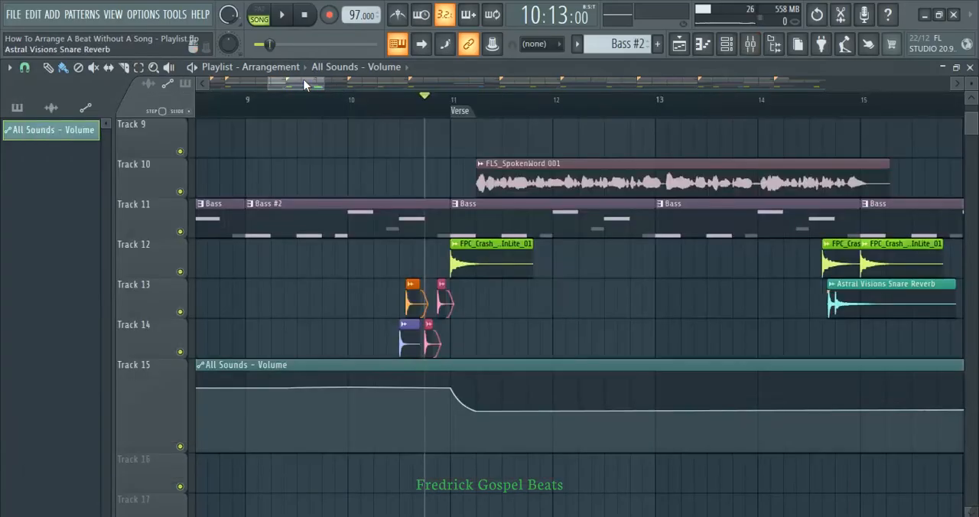
Delete the two extra volume automation points before the verse.
right_click(283, 388)
click(310, 267)
right_click(348, 387)
click(374, 266)
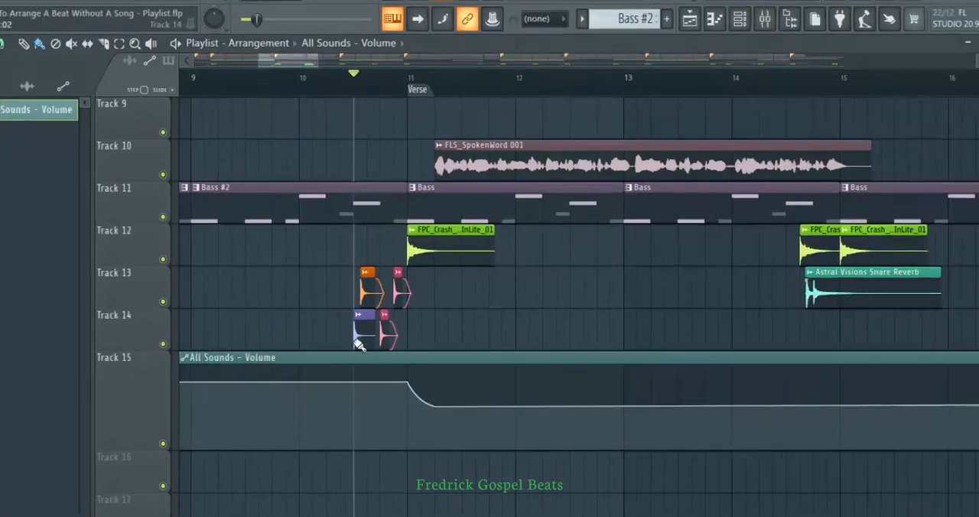
Paste the copied 80% value onto the volume automation point where the verse starts at bar 11.
right_click(408, 381)
click(487, 485)
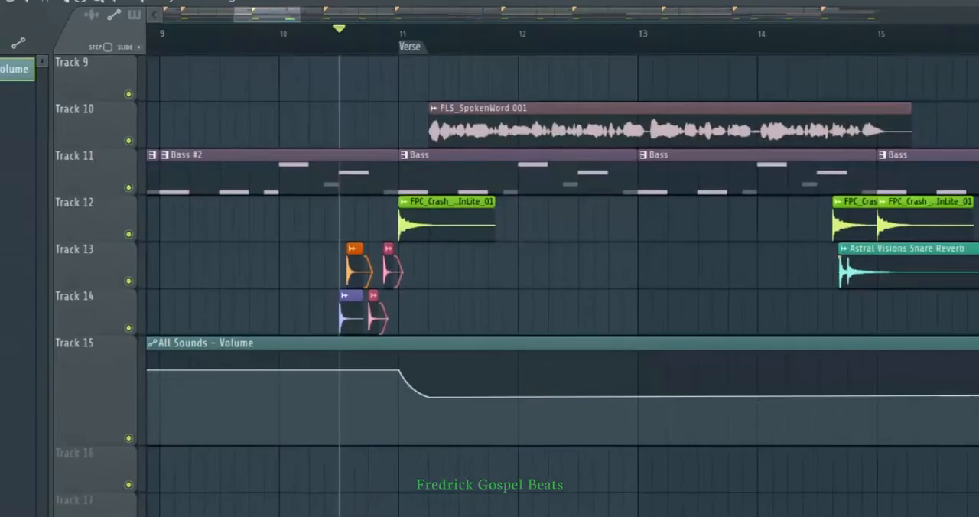
click(753, 44)
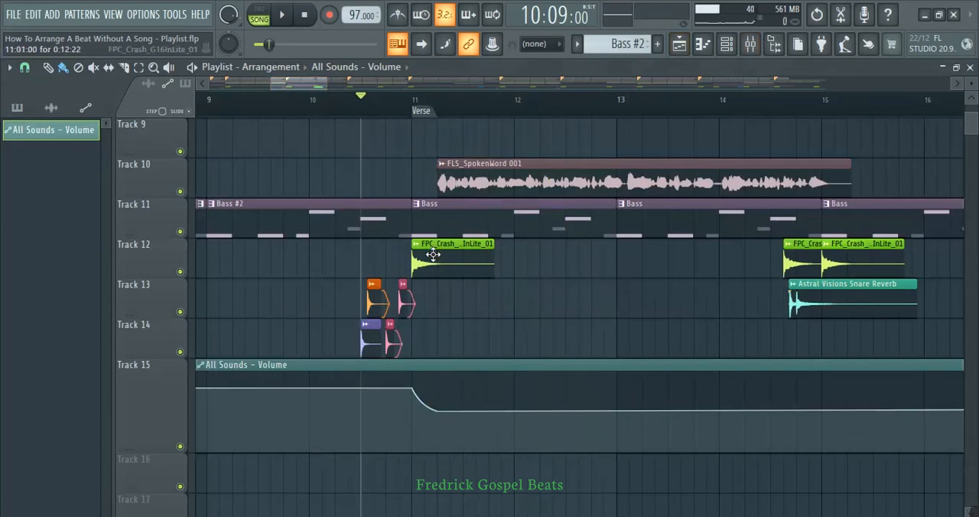
Copy the bar 11 FPC_Crash clip to Track 13 at the spoken word's start and play back the verse.
drag(432, 256, 458, 302)
key(space)
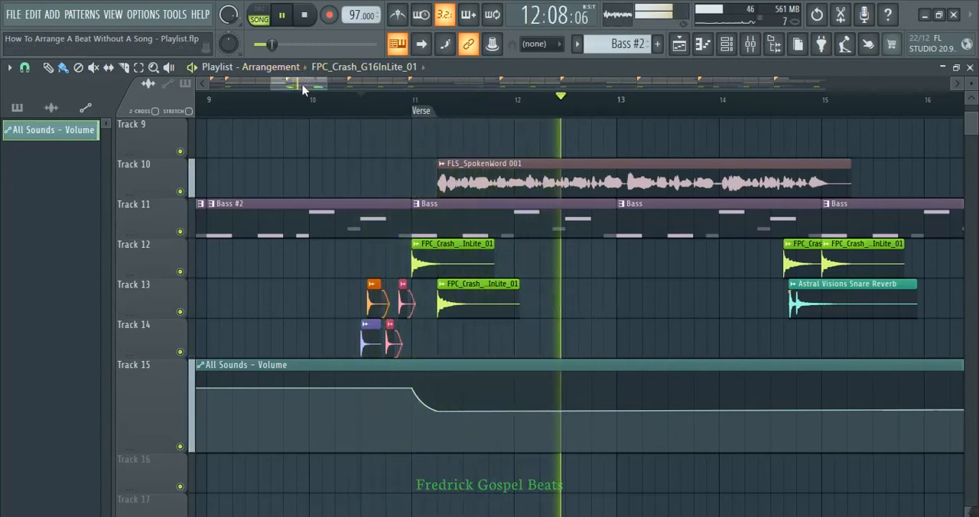
drag(303, 89, 320, 91)
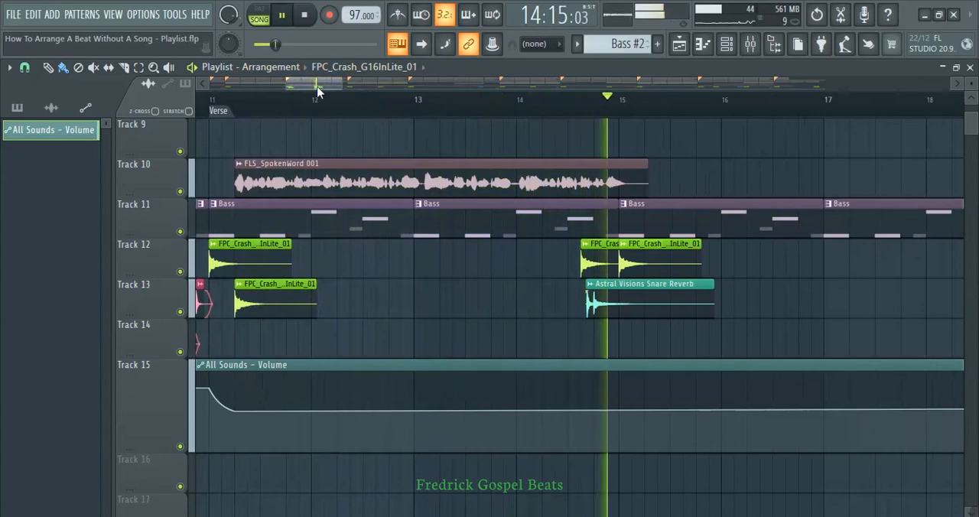
key(space)
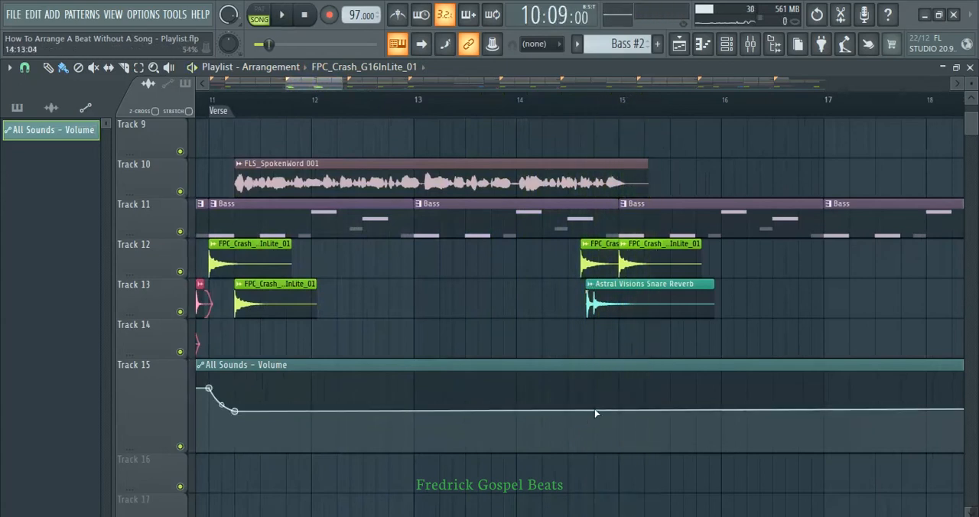
Add volume automation points just before bar 15 and at bar 15, and paste the copied 80% value onto the bar 15 point.
click(595, 411)
click(618, 411)
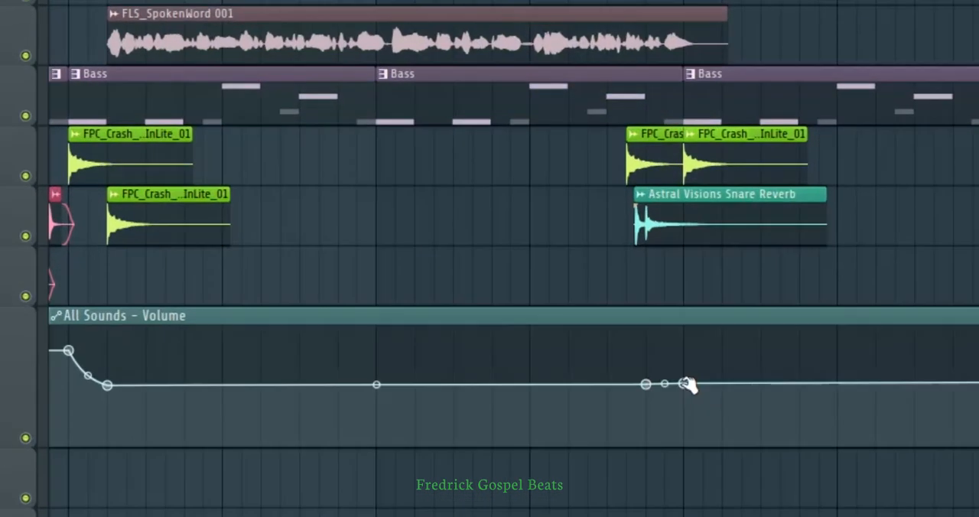
drag(686, 385, 686, 339)
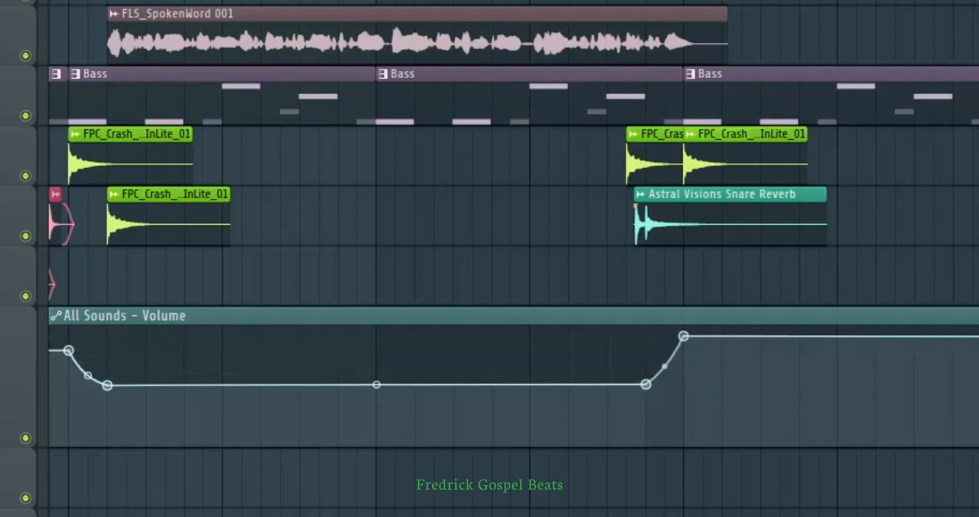
right_click(685, 336)
click(754, 497)
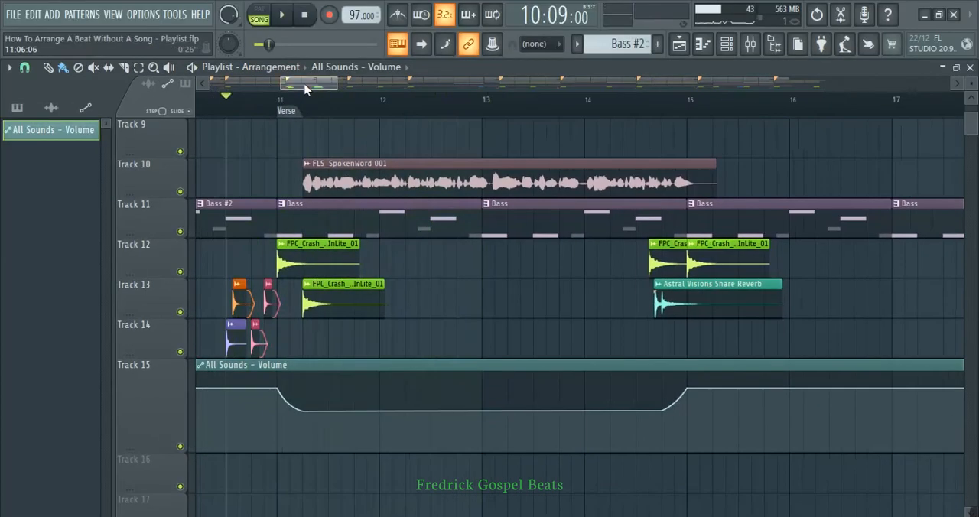
Play back the arrangement from bar 10 until just past bar 15 to check the volume dip under the spoken word.
drag(306, 86, 298, 83)
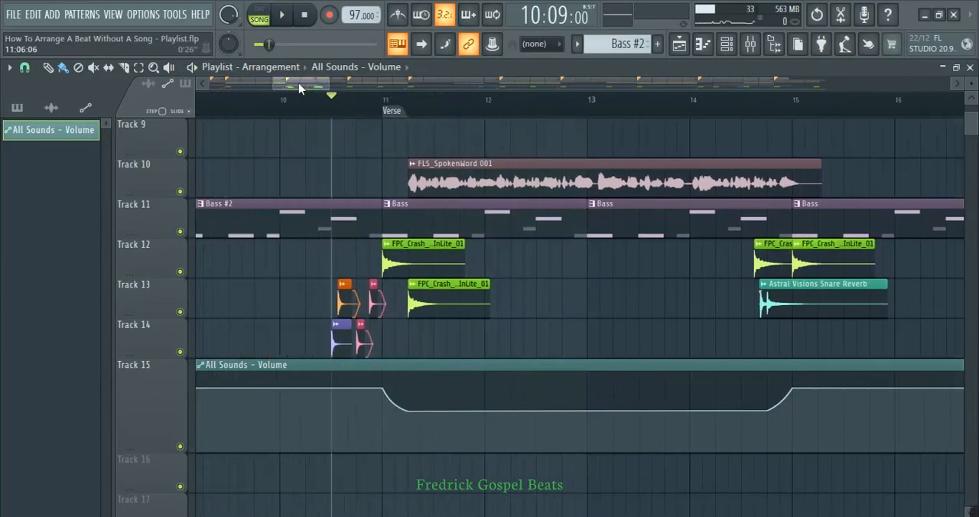
click(282, 98)
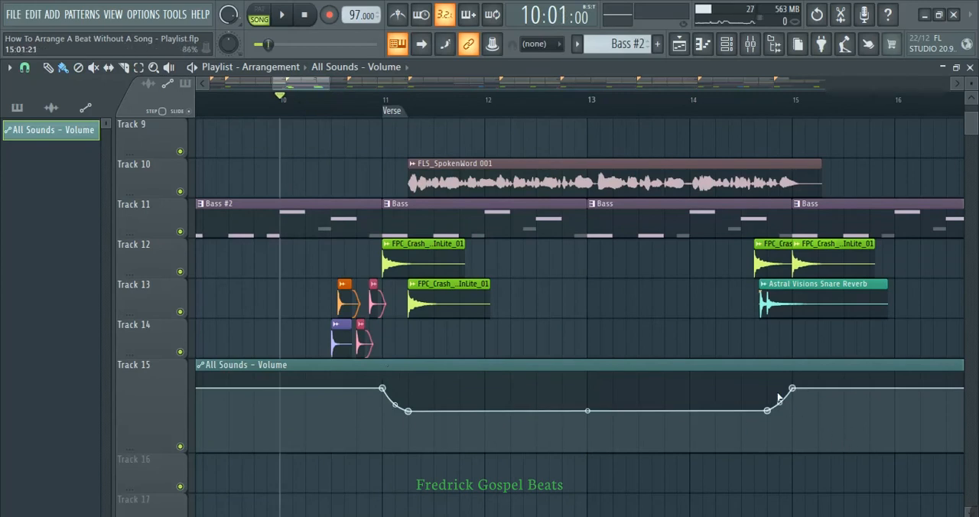
key(space)
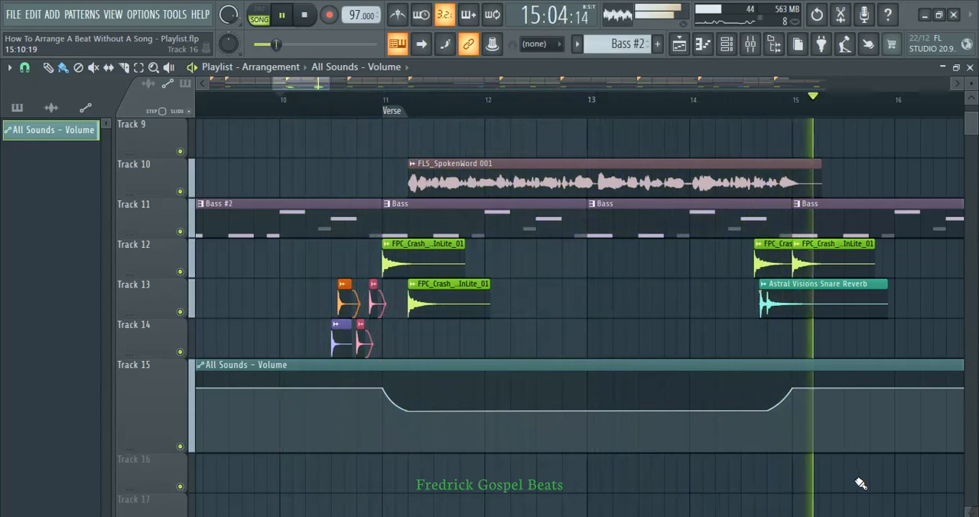
key(space)
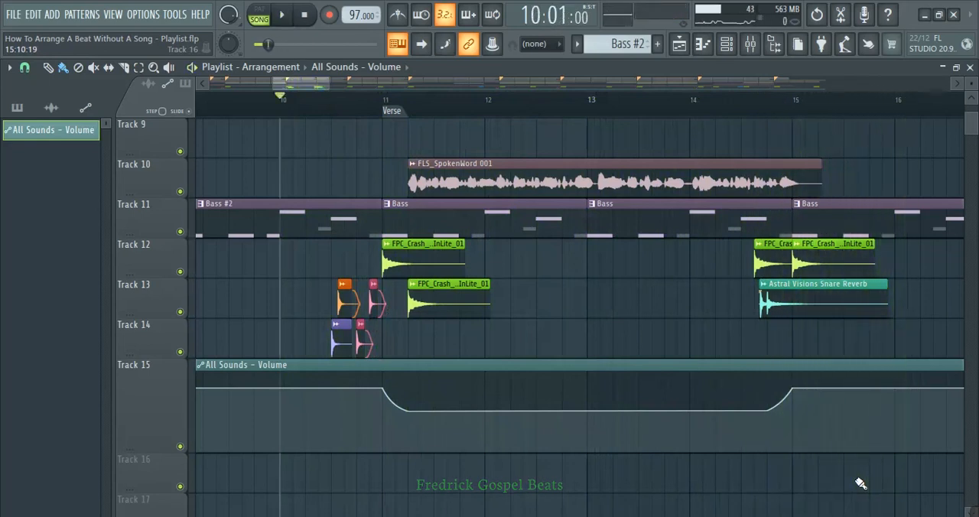